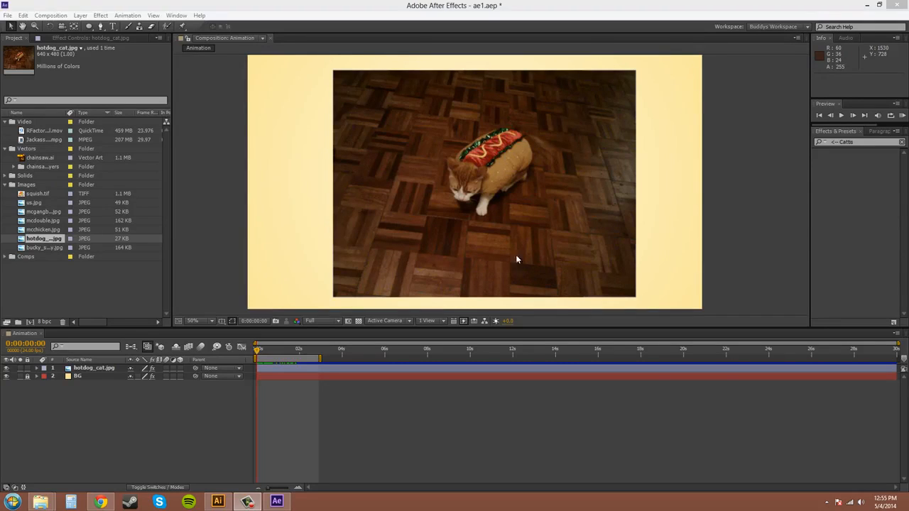
Step: Reveal the hotdog_cat.jpg layer's Anchor Point, Position, Scale, Rotation and Opacity properties one at a time
{"action": "left_click", "coordinate": [127, 421]}
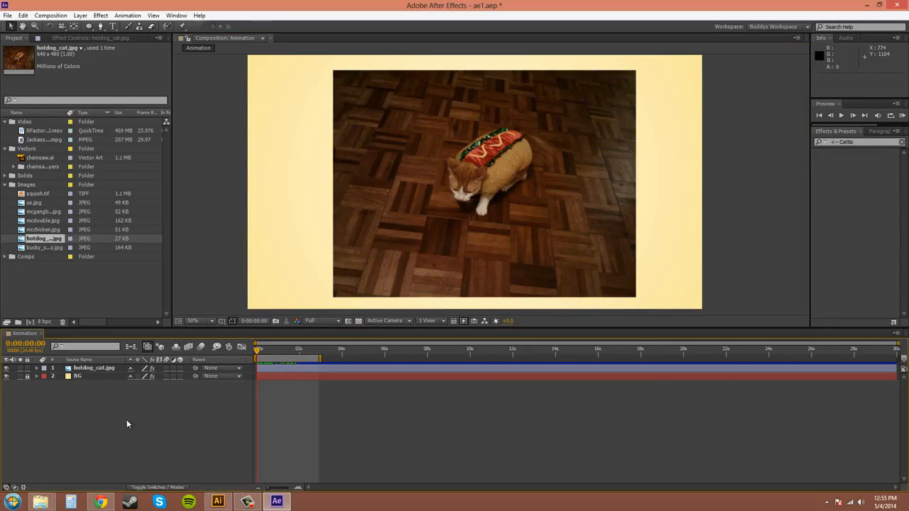
{"action": "left_click", "coordinate": [100, 368]}
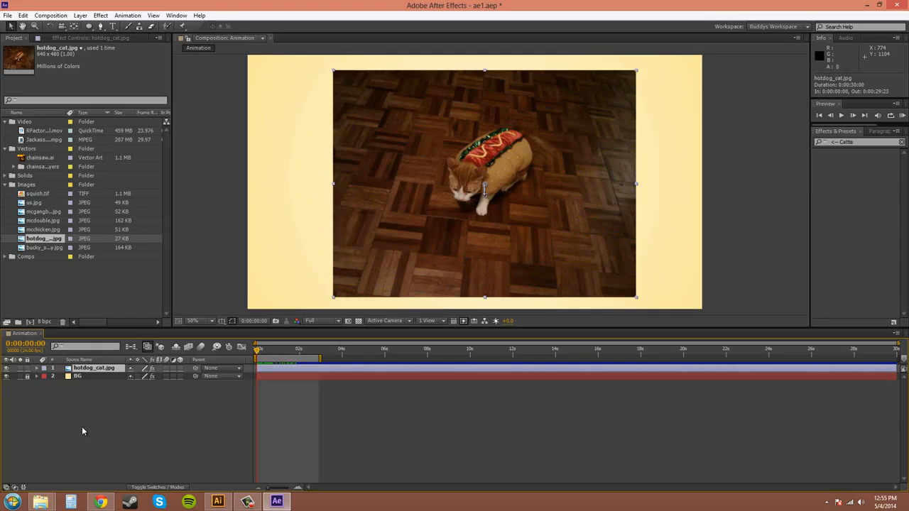
{"action": "key", "text": "a"}
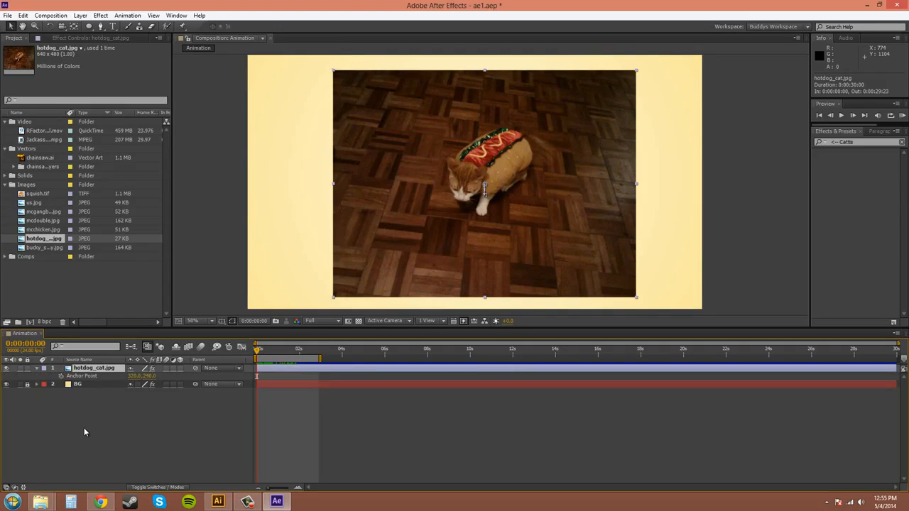
{"action": "key", "text": "a"}
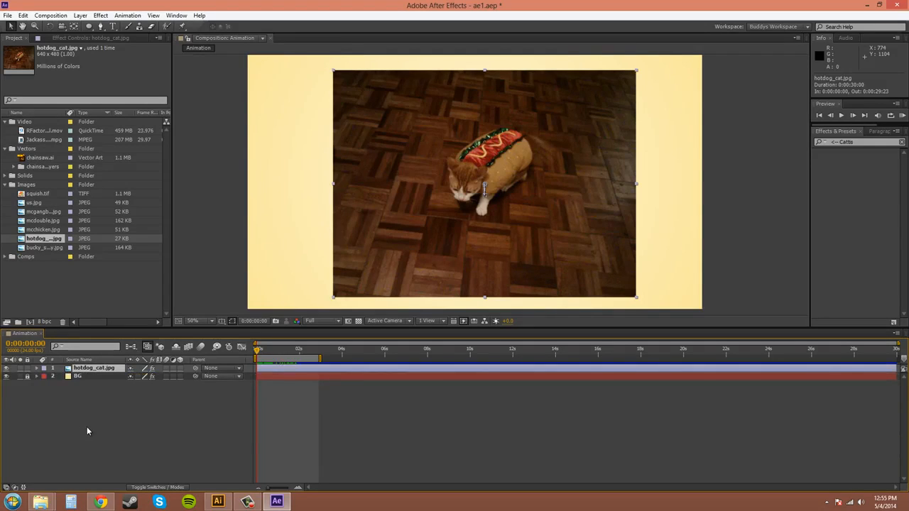
{"action": "key", "text": "p"}
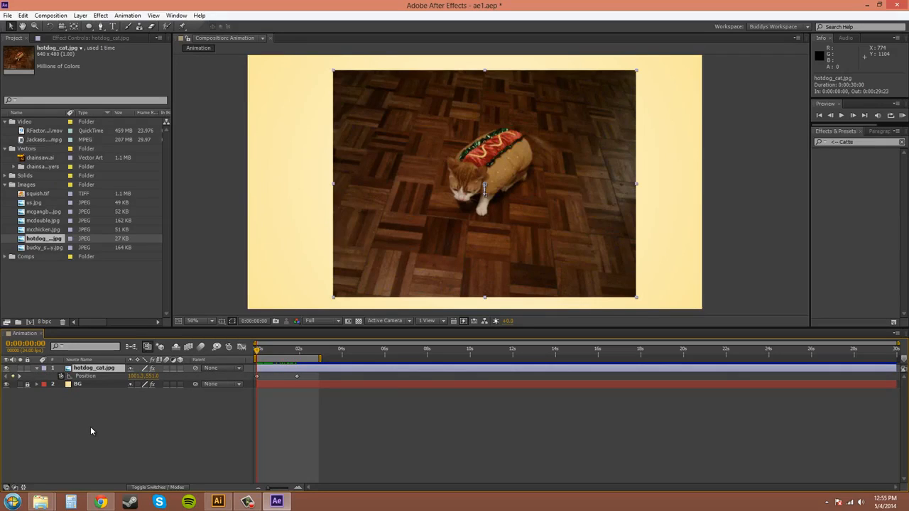
{"action": "key", "text": "s"}
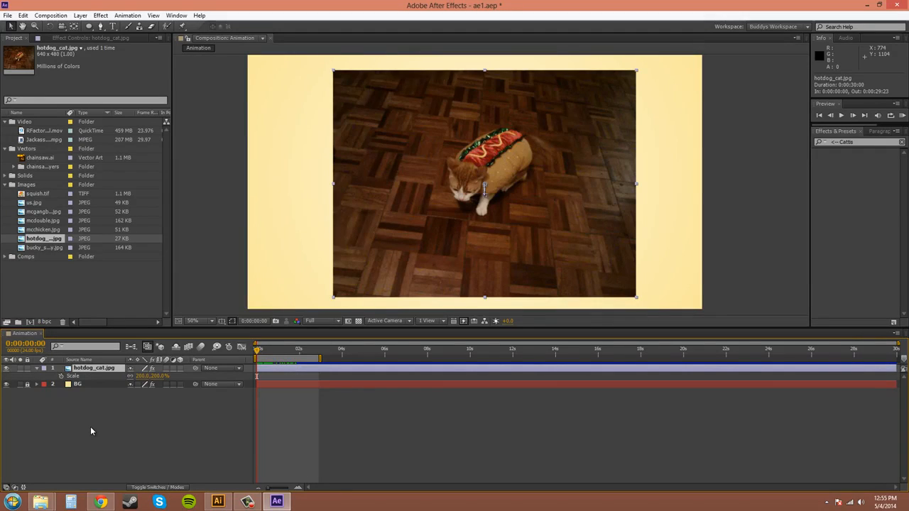
{"action": "key", "text": "r"}
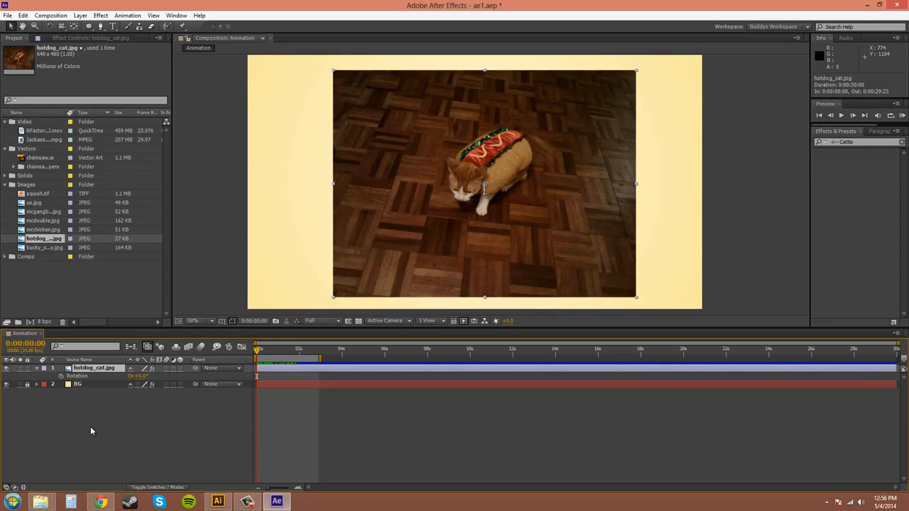
{"action": "key", "text": "t"}
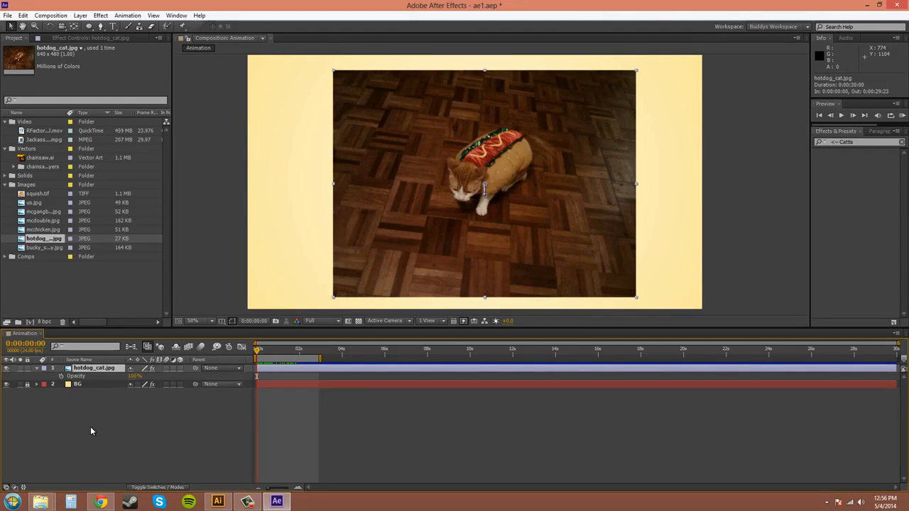
Step: Add Rotation, Anchor Point and Position to the properties shown alongside Opacity, then collapse the hotdog_cat.jpg layer
{"action": "key", "text": "shift+r"}
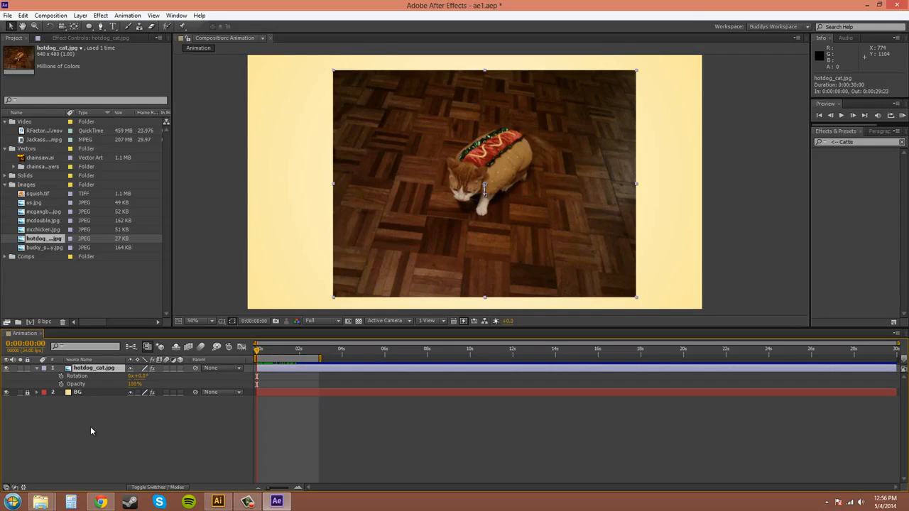
{"action": "key", "text": "shift+a"}
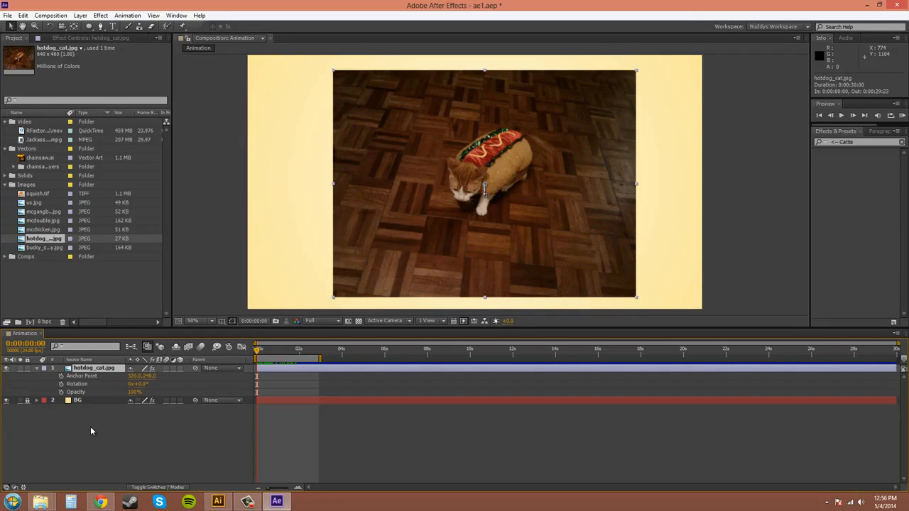
{"action": "key", "text": "shift+p"}
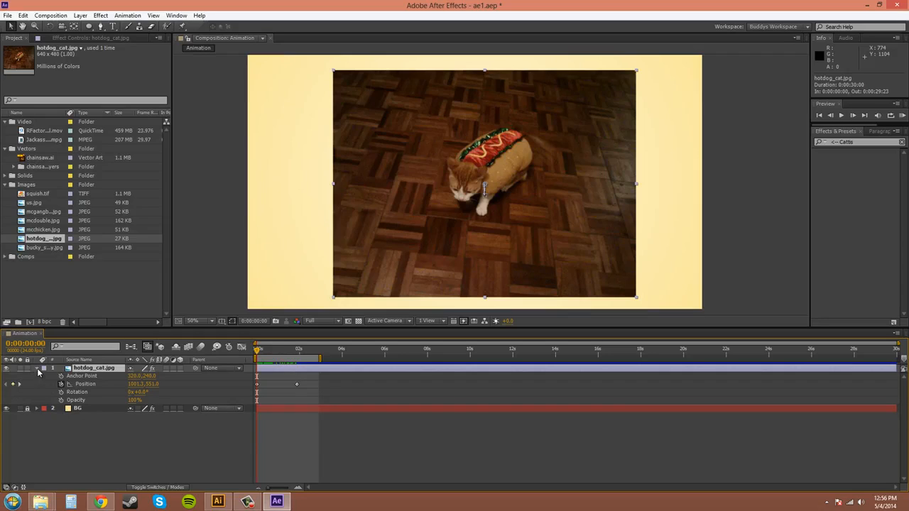
{"action": "left_click", "coordinate": [37, 370]}
{"action": "left_click", "coordinate": [100, 395]}
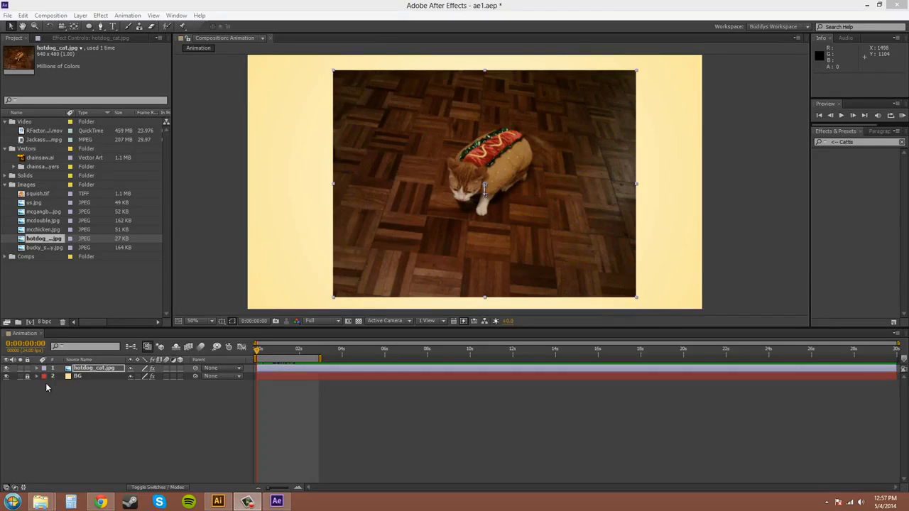
Step: Add a Rotation keyframe to the hotdog_cat.jpg layer at the start of the timeline
{"action": "left_click", "coordinate": [74, 368]}
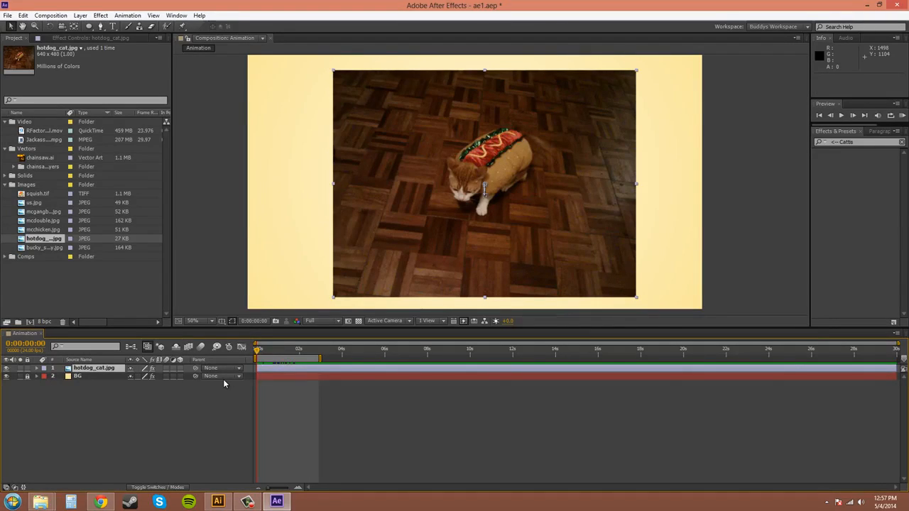
{"action": "key", "text": "r"}
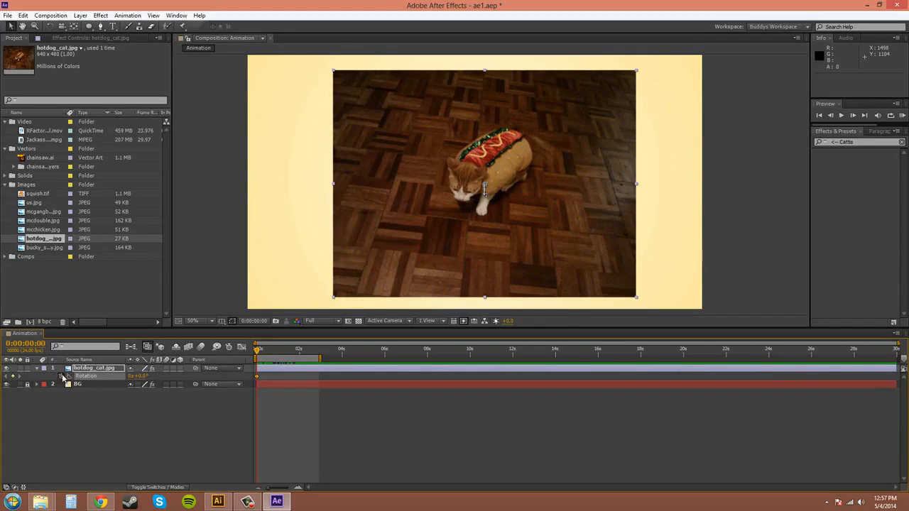
{"action": "left_click", "coordinate": [257, 377]}
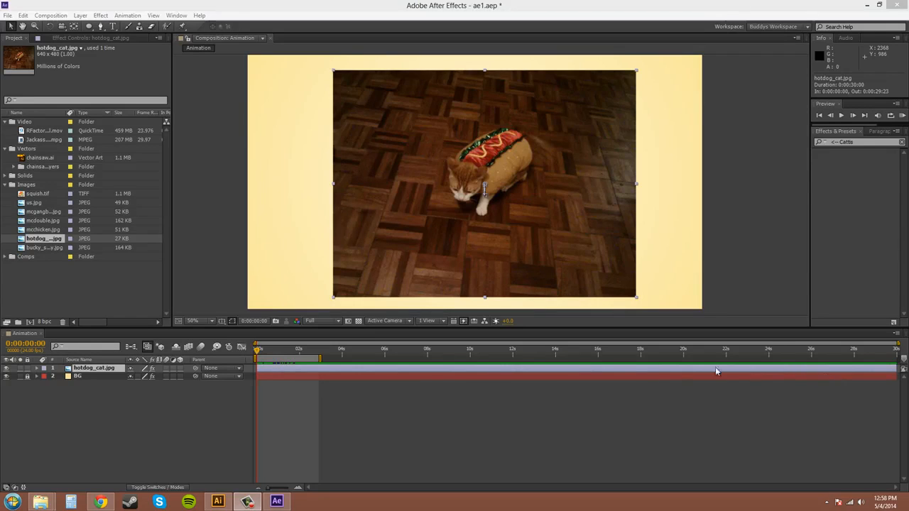
Step: Reveal only the Position property and its keyframes on the hotdog_cat.jpg layer
{"action": "left_click", "coordinate": [95, 370]}
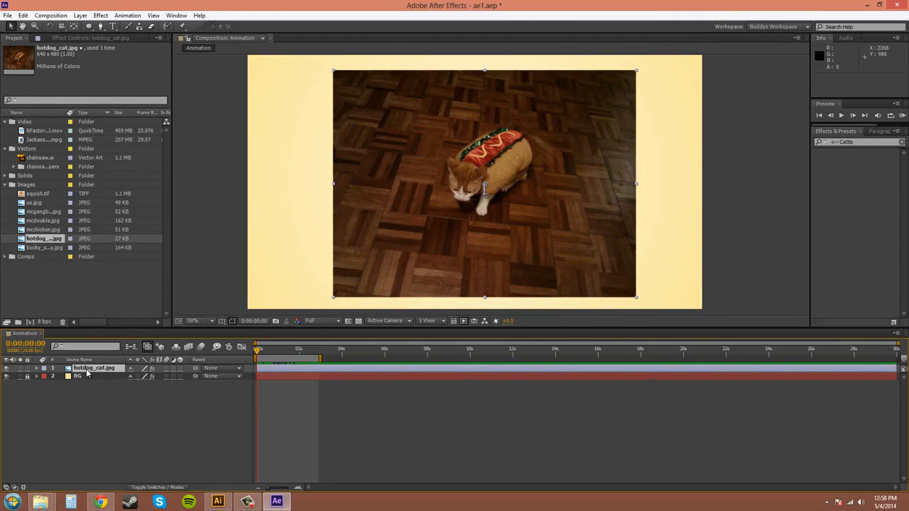
{"action": "key", "text": "p"}
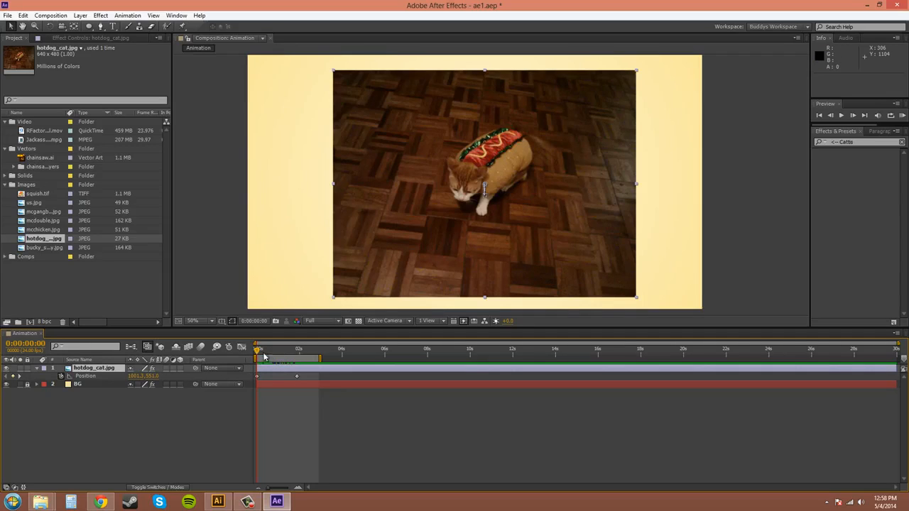
{"action": "mouse_move", "coordinate": [258, 353]}
{"action": "left_mouse_down"}
{"action": "mouse_move", "coordinate": [302, 359]}
{"action": "mouse_move", "coordinate": [258, 357]}
{"action": "left_mouse_up"}
{"action": "left_click", "coordinate": [95, 396]}
Step: Reveal the keyframed properties of the hotdog_cat.jpg layer, then all of its modified properties
{"action": "left_click", "coordinate": [97, 369]}
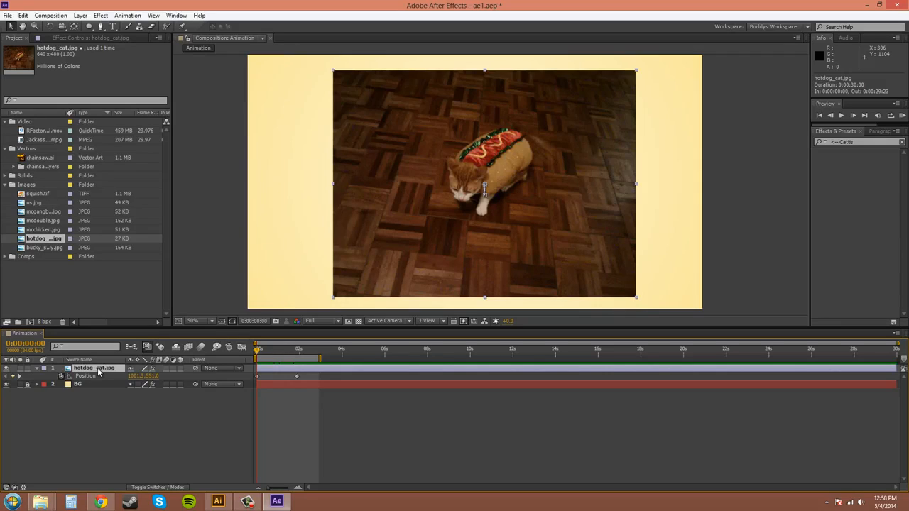
{"action": "key", "text": "u"}
{"action": "key", "text": "u"}
{"action": "key", "text": "u"}
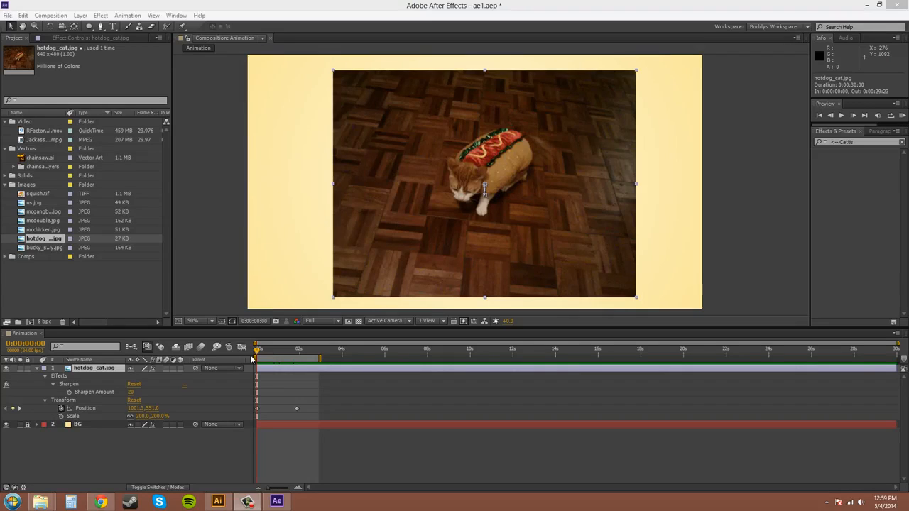
Step: Select the hotdog_cat.jpg layer's Scale and Position properties and show only those two in the timeline
{"action": "left_click", "coordinate": [75, 421]}
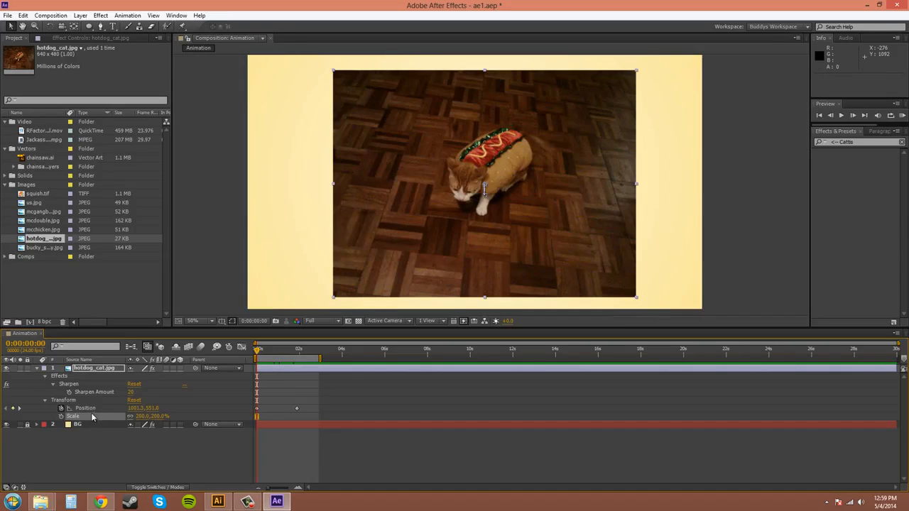
{"action": "left_click", "coordinate": [85, 409]}
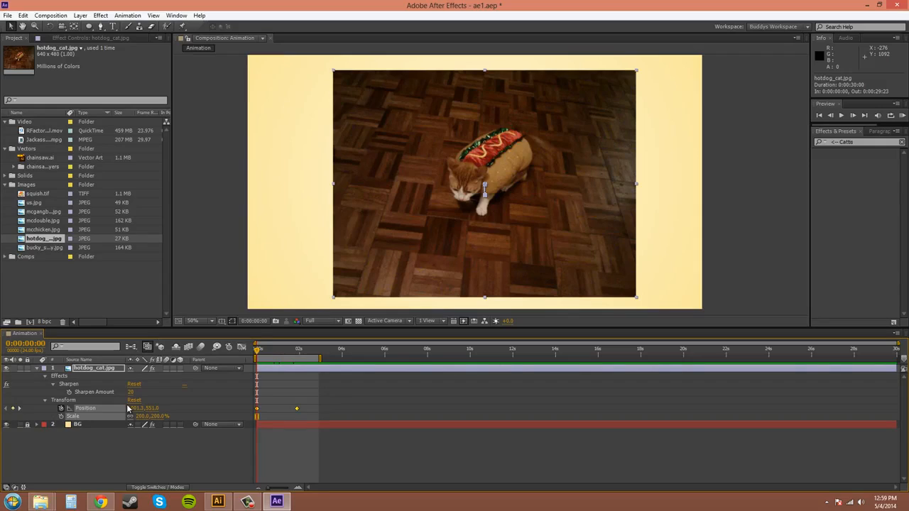
{"action": "key", "text": "u"}
{"action": "key", "text": "u"}
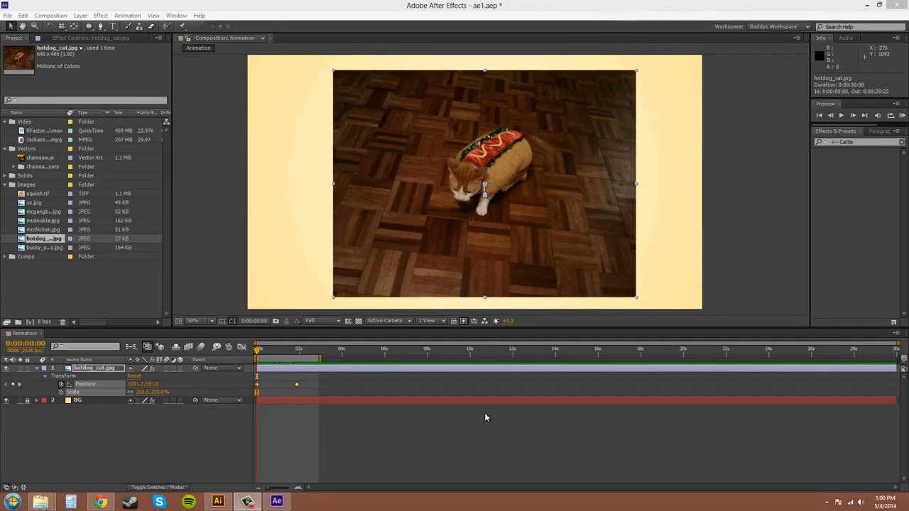
Step: Hide the Position and Scale properties of the hotdog_cat.jpg layer from the timeline
{"action": "left_click", "coordinate": [180, 429]}
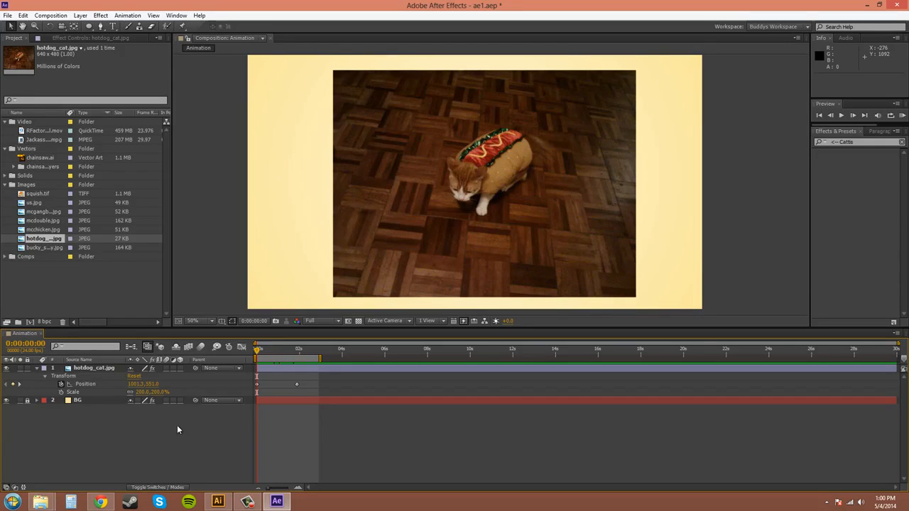
{"action": "left_click", "coordinate": [89, 384], "text": "alt+shift"}
{"action": "left_click", "coordinate": [74, 385], "text": "alt+shift"}
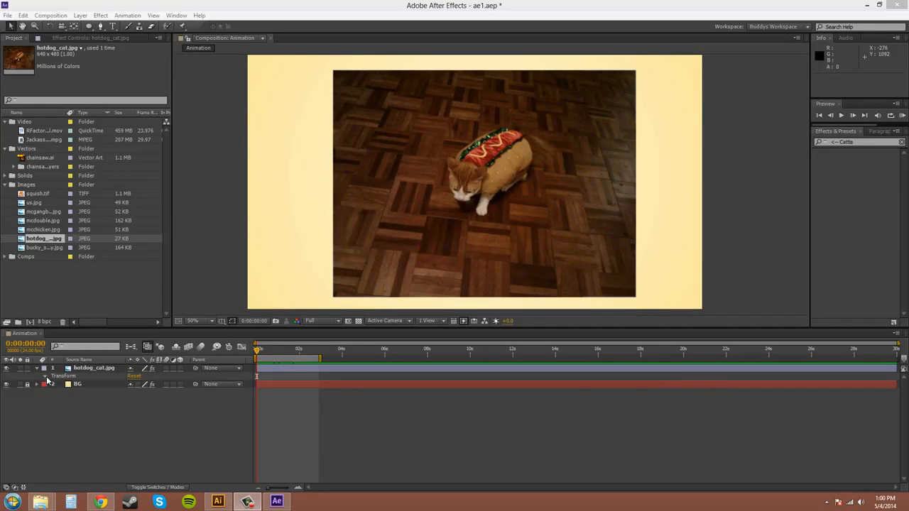
Step: Open the numeric Position dialog for the hotdog_cat.jpg layer and accept its existing values
{"action": "left_click", "coordinate": [90, 369]}
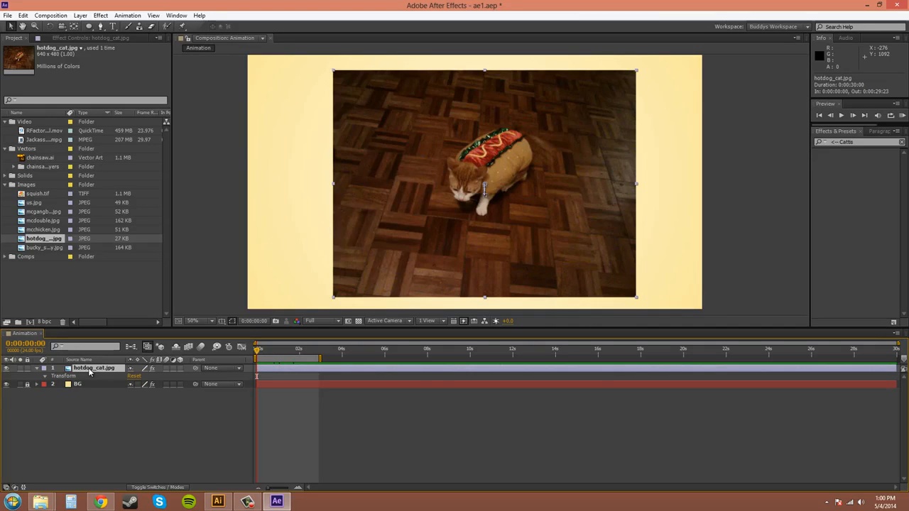
{"action": "key", "text": "ctrl+shift+p"}
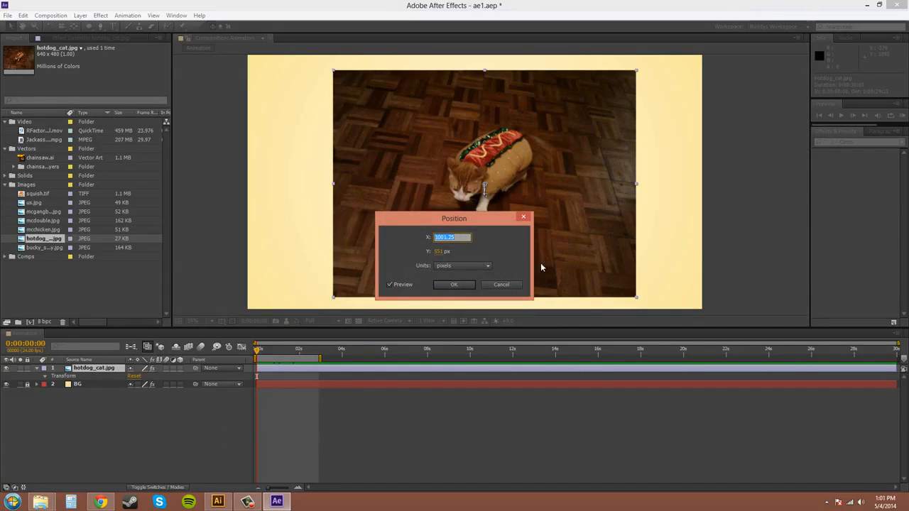
{"action": "left_click", "coordinate": [471, 251]}
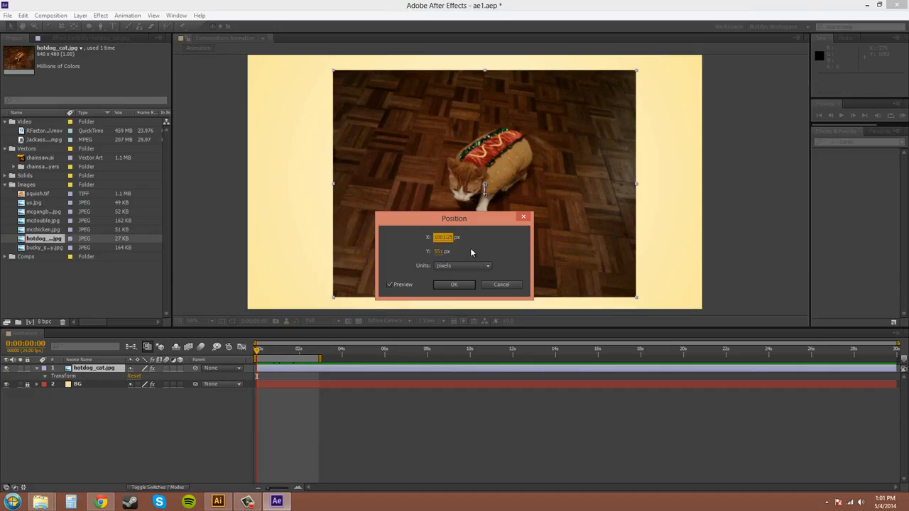
{"action": "left_click", "coordinate": [446, 288]}
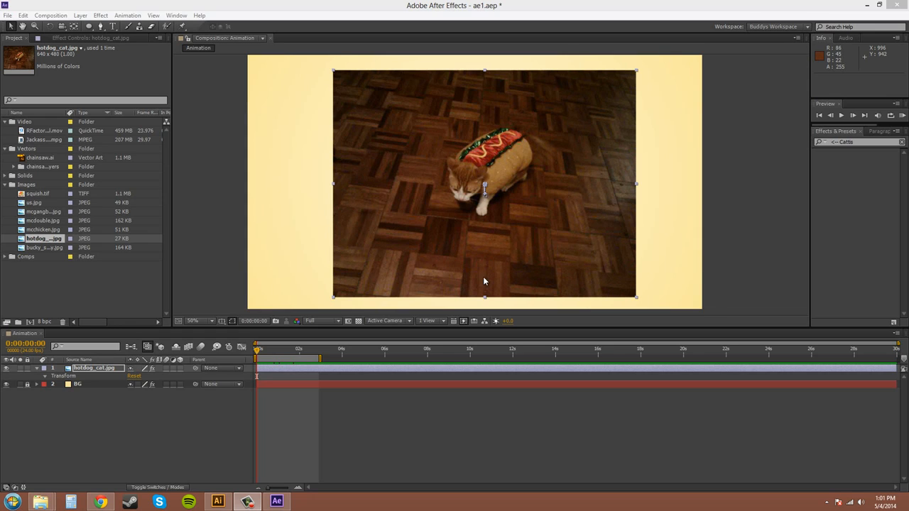
Step: Create a magenta solid smaller than the composition, with its aspect ratio locked to 16:9
{"action": "left_click", "coordinate": [79, 17]}
{"action": "mouse_move", "coordinate": [84, 26]}
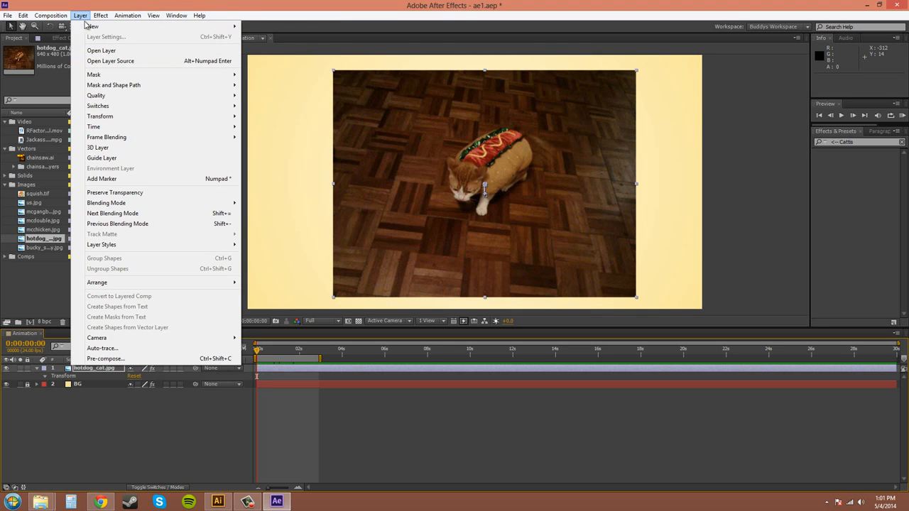
{"action": "left_click", "coordinate": [262, 37]}
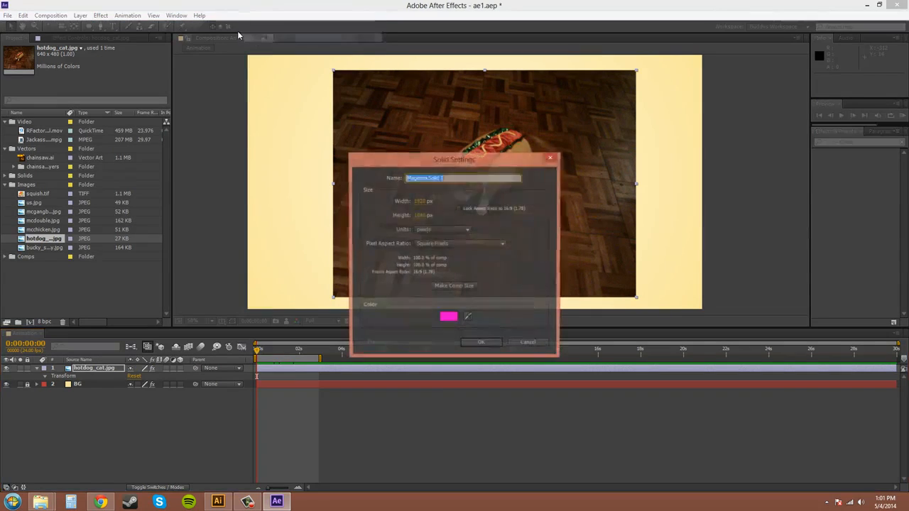
{"action": "left_click", "coordinate": [457, 287]}
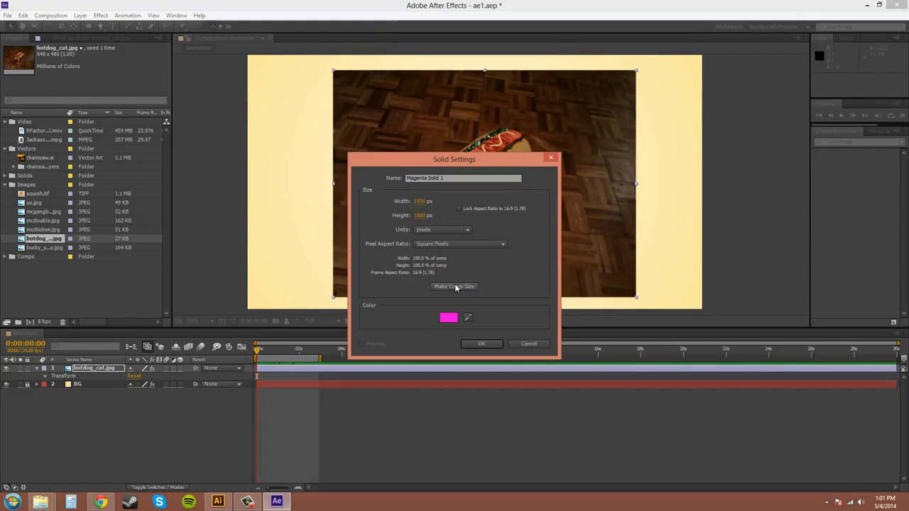
{"action": "left_click", "coordinate": [421, 202]}
{"action": "left_click", "coordinate": [458, 208]}
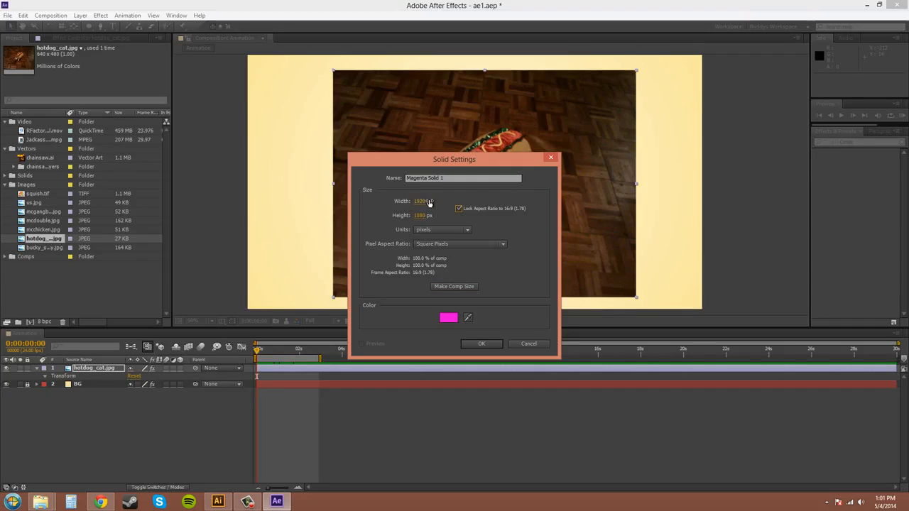
{"action": "left_click_drag", "start_coordinate": [420, 201], "coordinate": [29, 196]}
{"action": "left_click", "coordinate": [470, 346]}
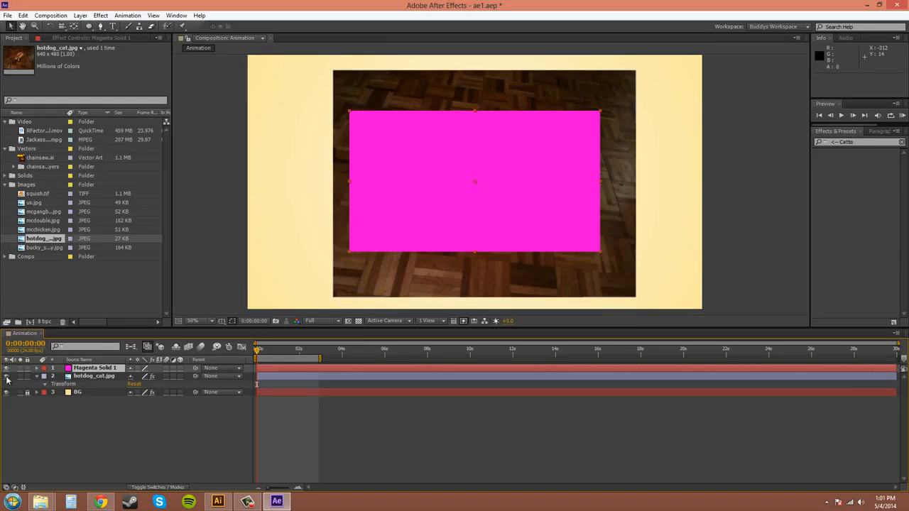
Step: Hide the hotdog_cat.jpg layer in the composition
{"action": "left_click", "coordinate": [6, 377]}
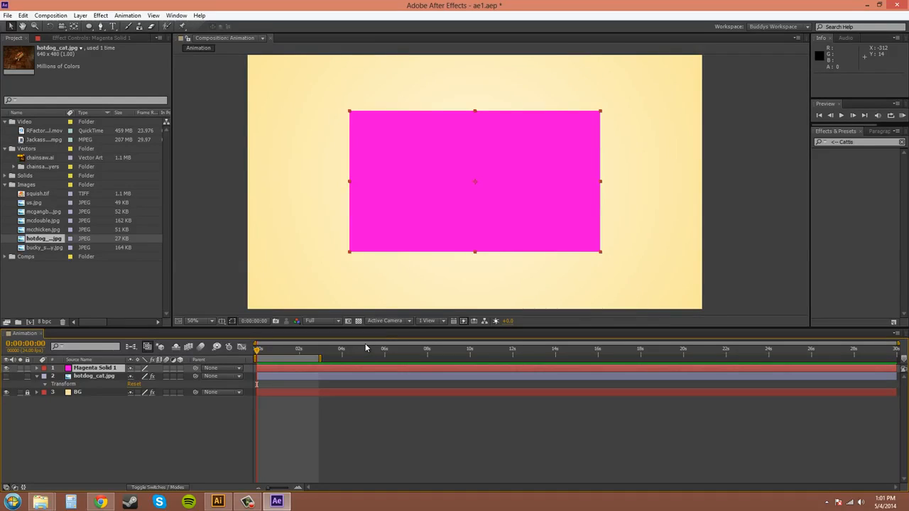
Step: Fit the magenta solid to the full composition frame and undo the fit
{"action": "left_click", "coordinate": [563, 215]}
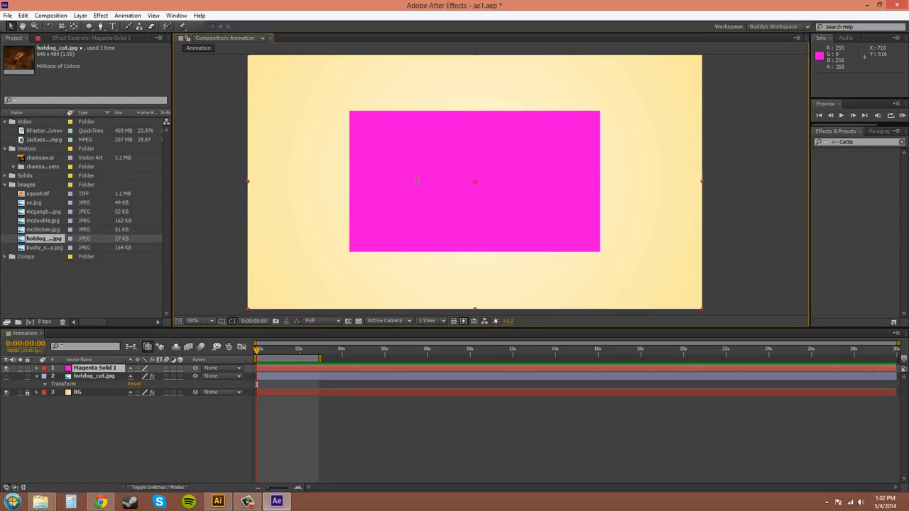
{"action": "key", "text": "ctrl+alt+f"}
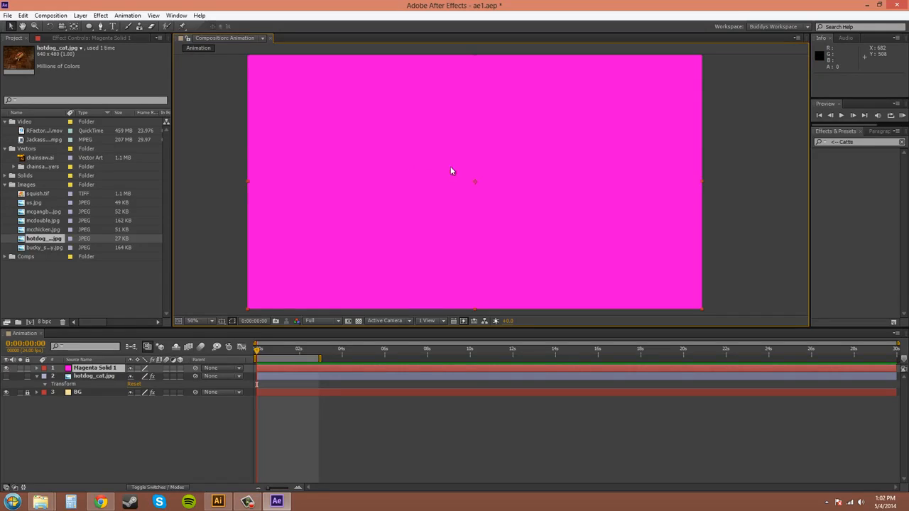
{"action": "left_click", "coordinate": [744, 181]}
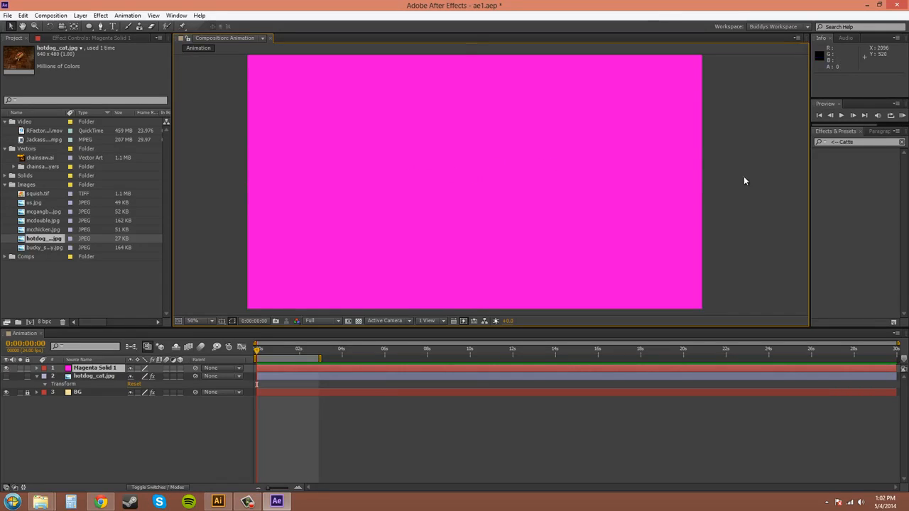
{"action": "left_click", "coordinate": [100, 369]}
{"action": "left_click", "coordinate": [103, 429]}
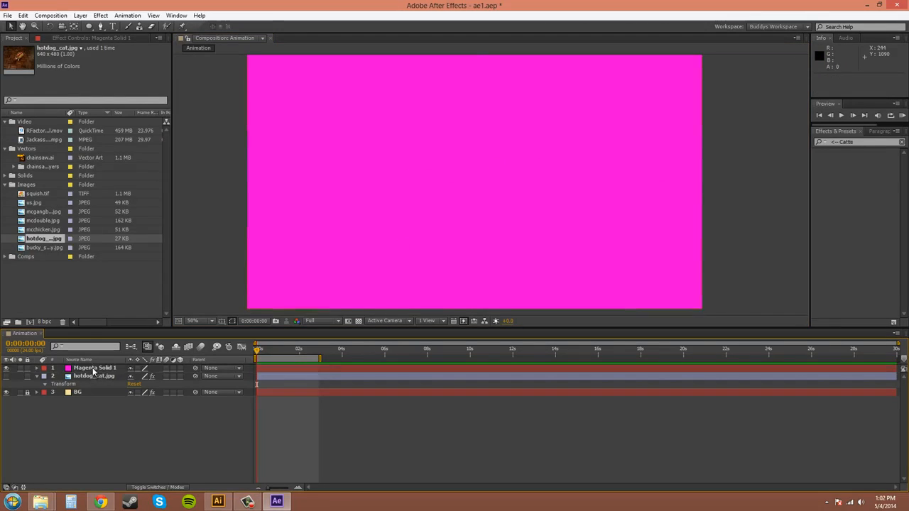
{"action": "left_click", "coordinate": [93, 368]}
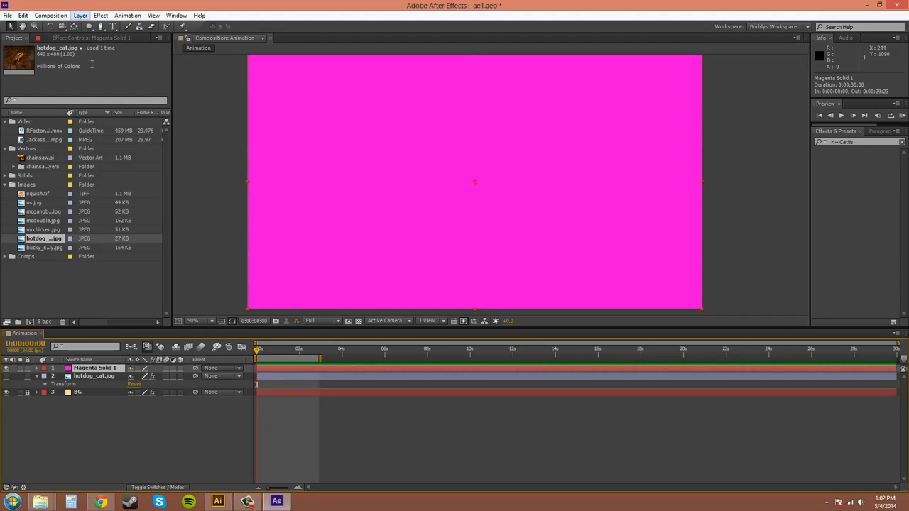
{"action": "key", "text": "ctrl+z"}
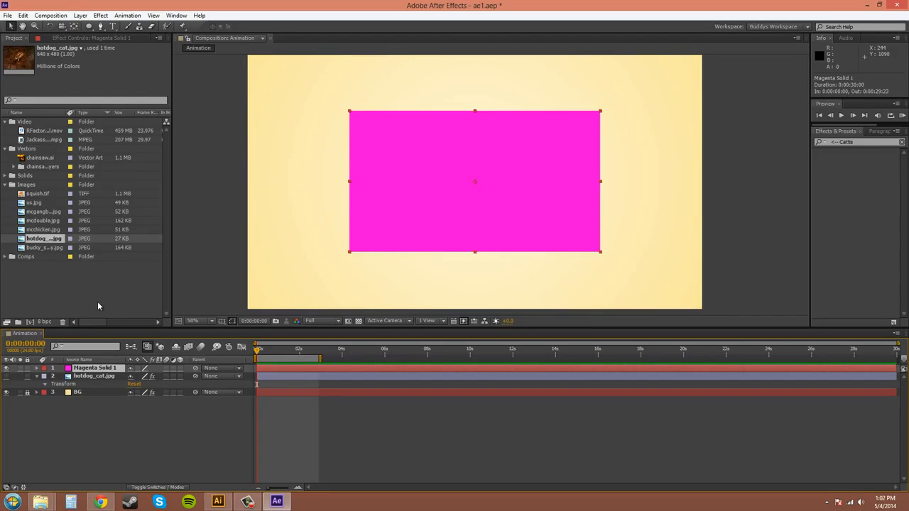
Step: Resize the magenta solid to the composition size, 1920 by 1080 px, through its Solid Settings
{"action": "left_click", "coordinate": [50, 14]}
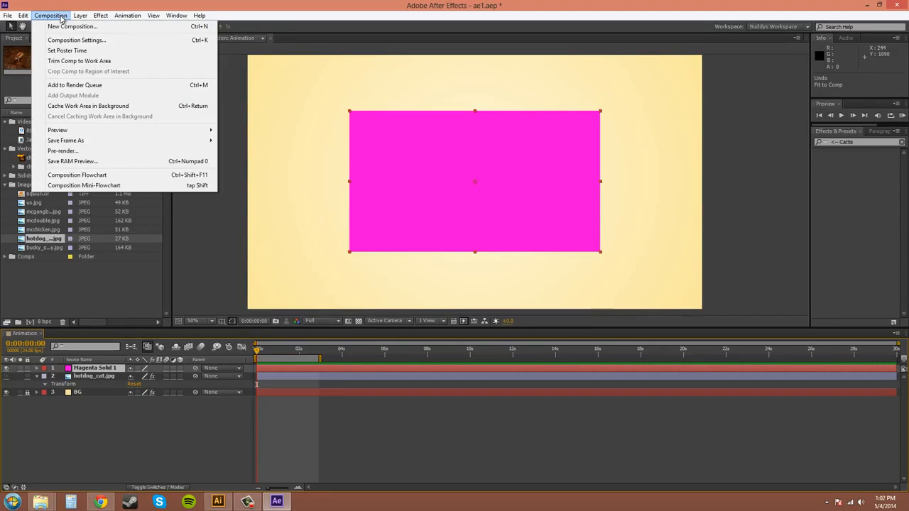
{"action": "mouse_move", "coordinate": [83, 21]}
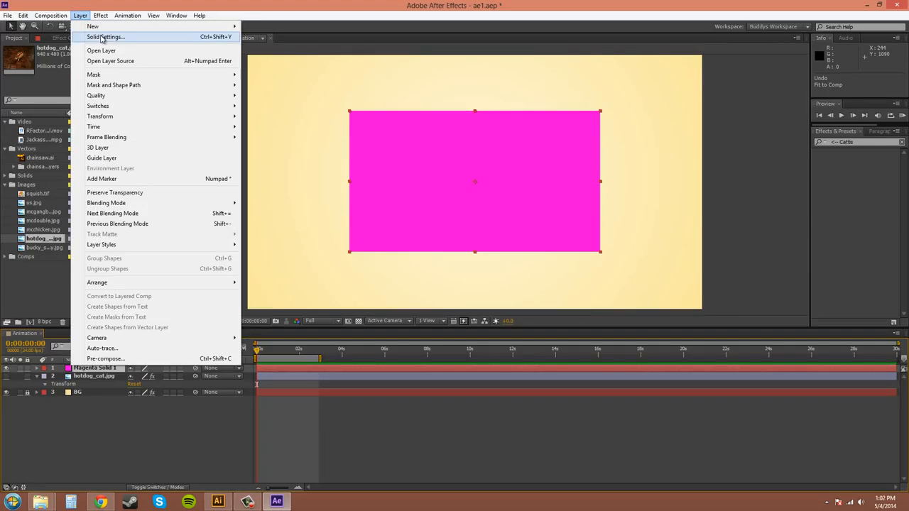
{"action": "left_click", "coordinate": [101, 37]}
{"action": "left_click", "coordinate": [456, 275]}
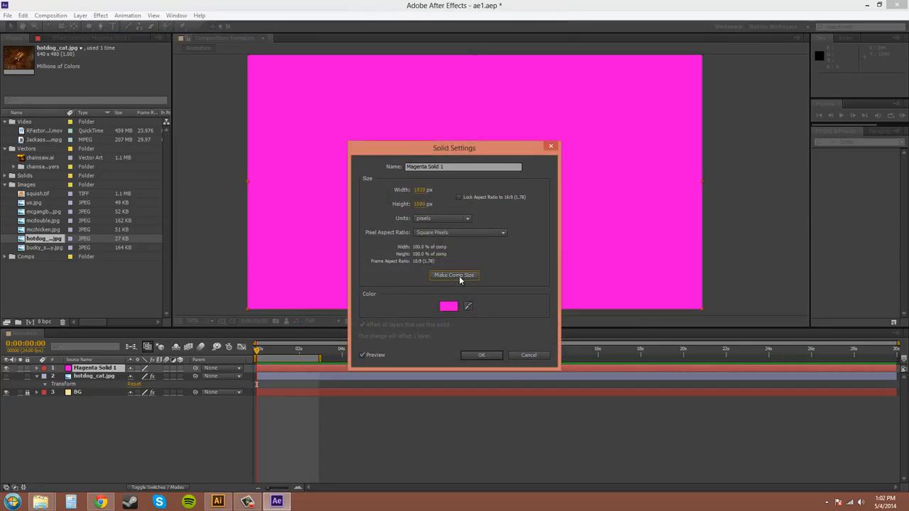
{"action": "left_click", "coordinate": [481, 355]}
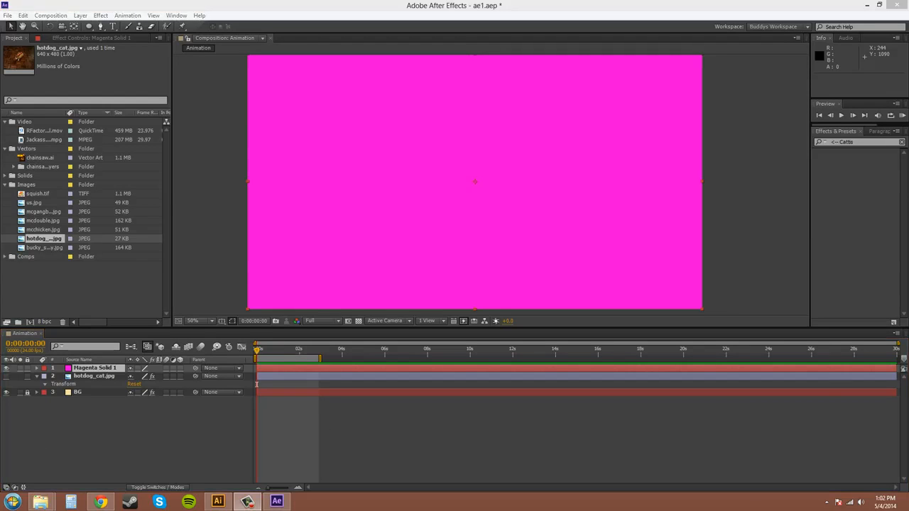
Step: Hide the magenta solid layer, and bring up the settings for a new solid and cancel them
{"action": "left_click", "coordinate": [7, 369]}
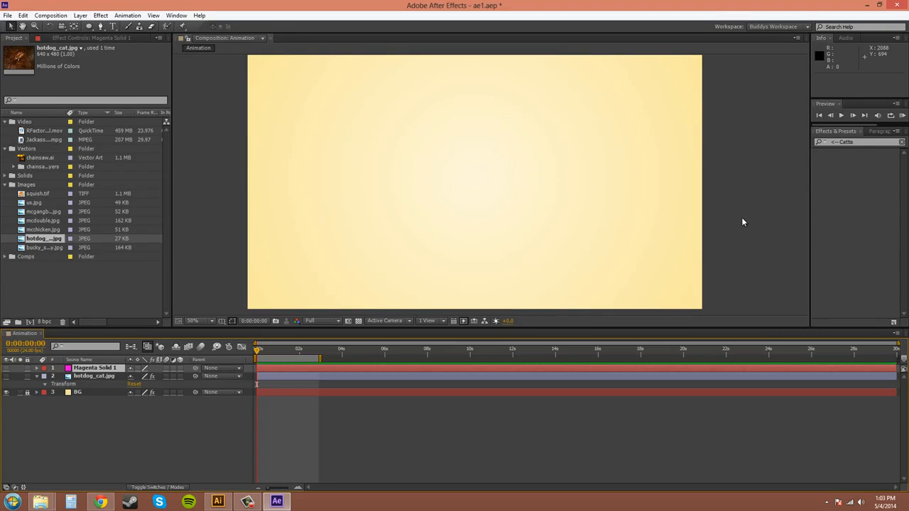
{"action": "key", "text": "ctrl+y"}
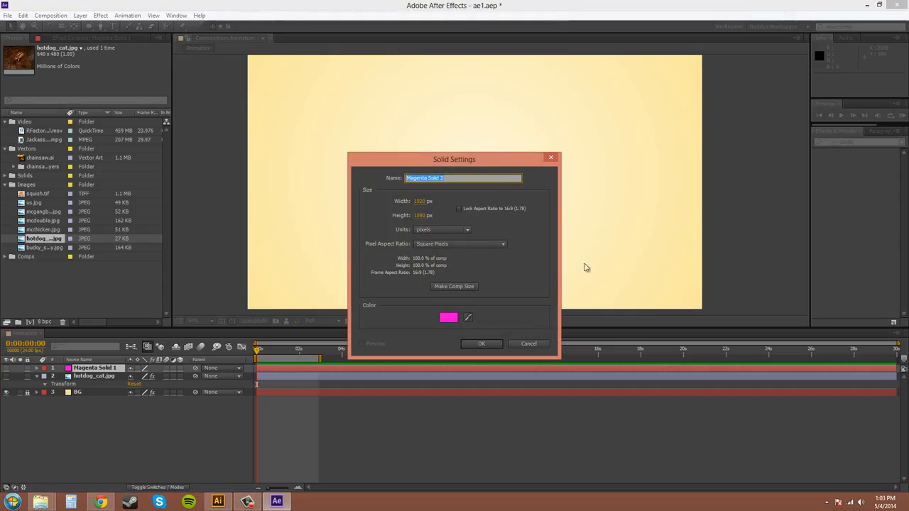
{"action": "left_click", "coordinate": [521, 343]}
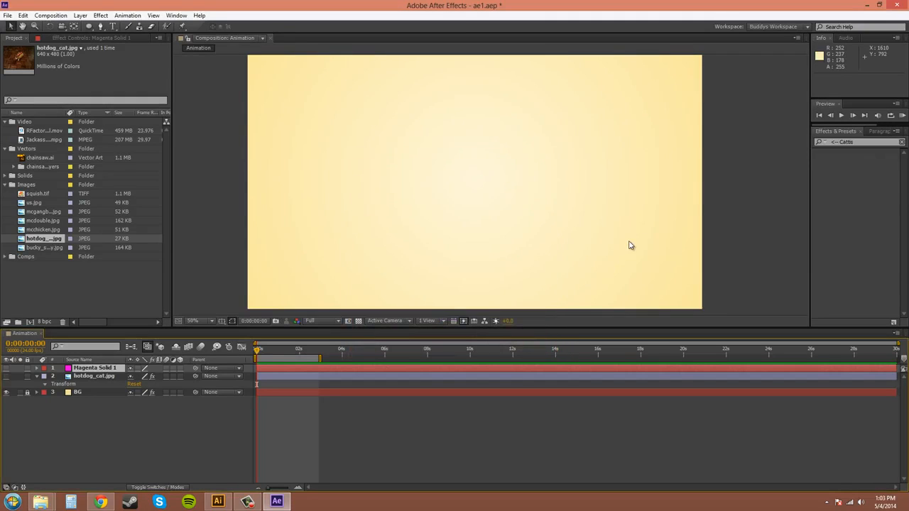